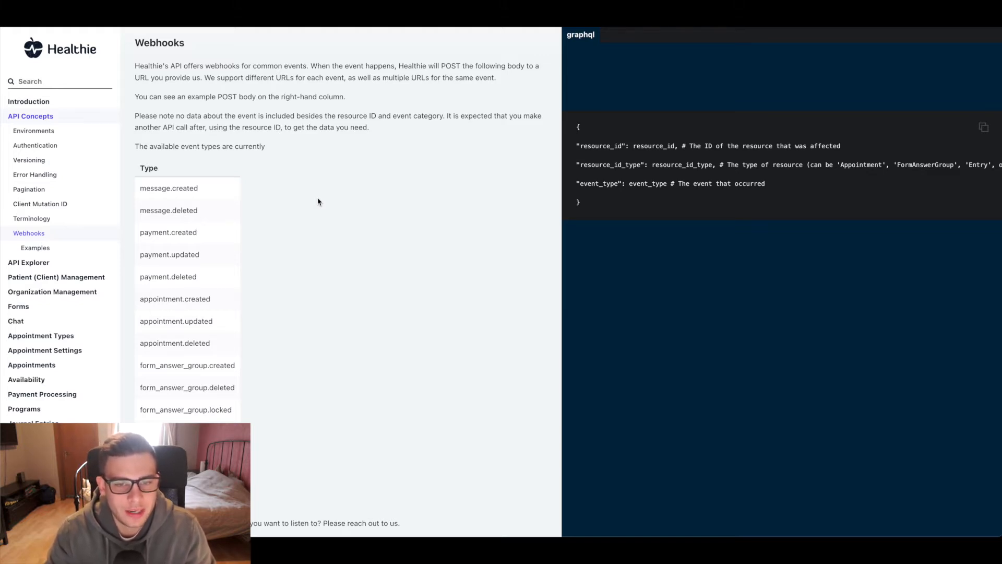
Examine the appointment.created event type in Healthie's Webhooks documentation
drag(139, 299, 234, 304)
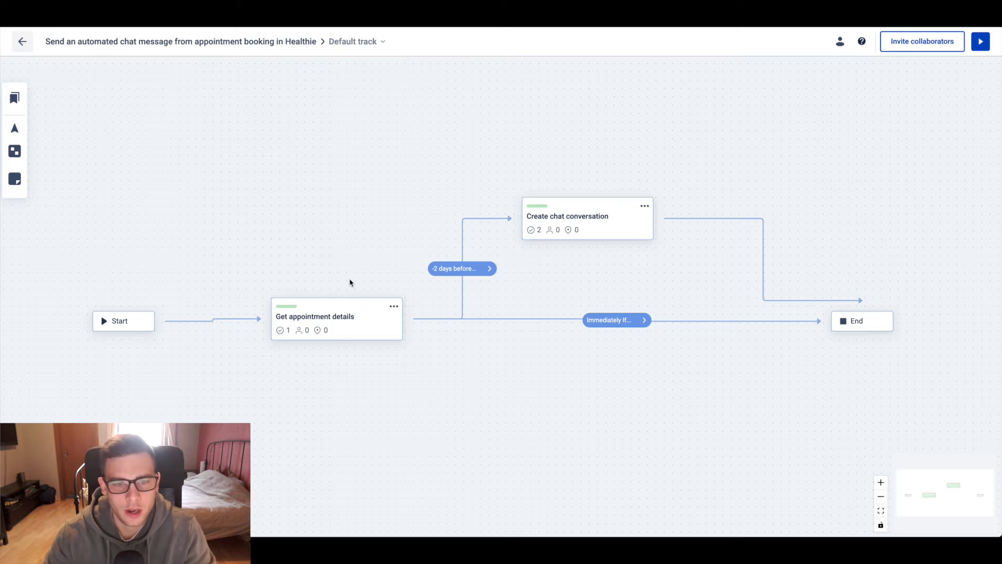
Review the headers, query fields and data points of the Get appointment action in the Get appointment details step
click(346, 327)
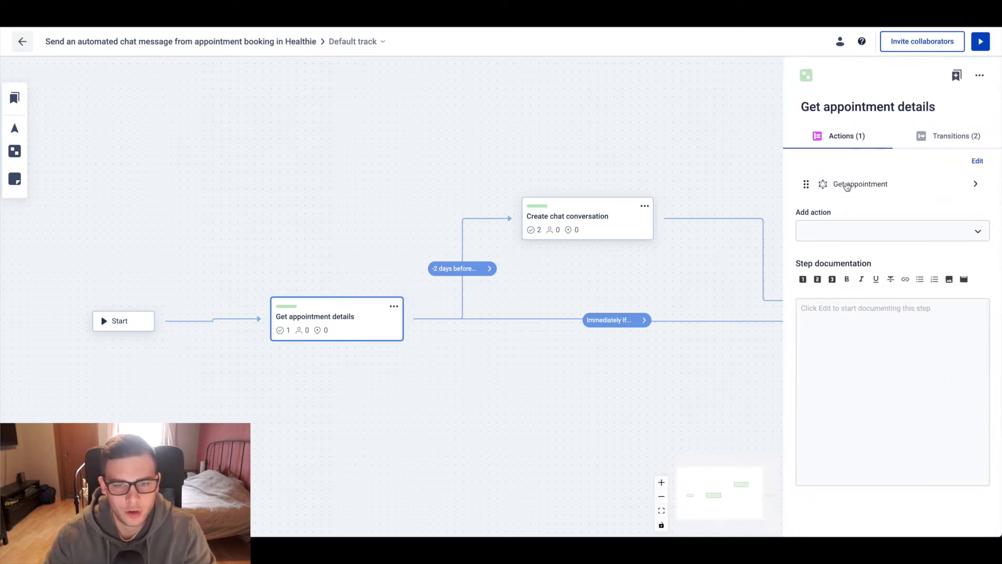
click(847, 187)
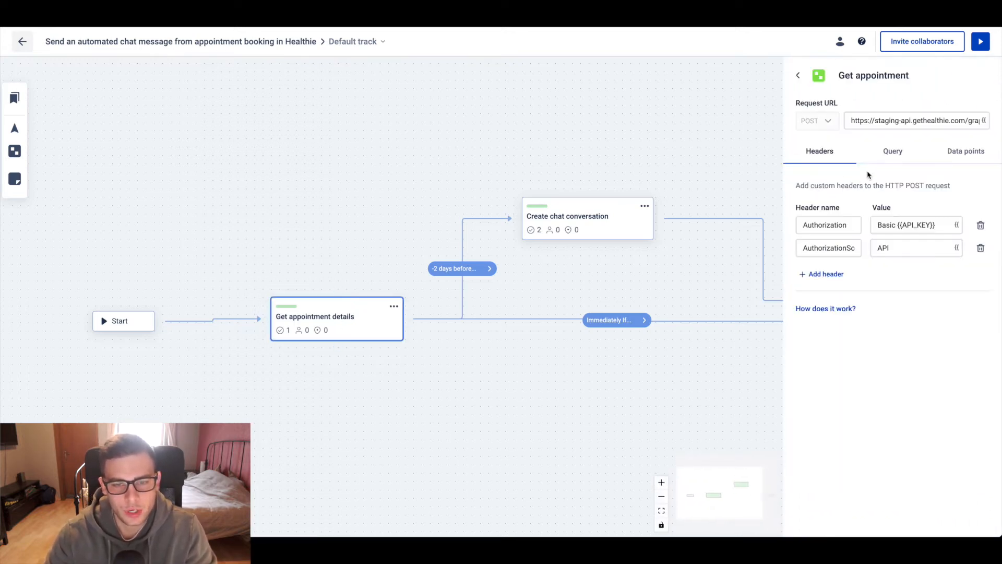
click(894, 154)
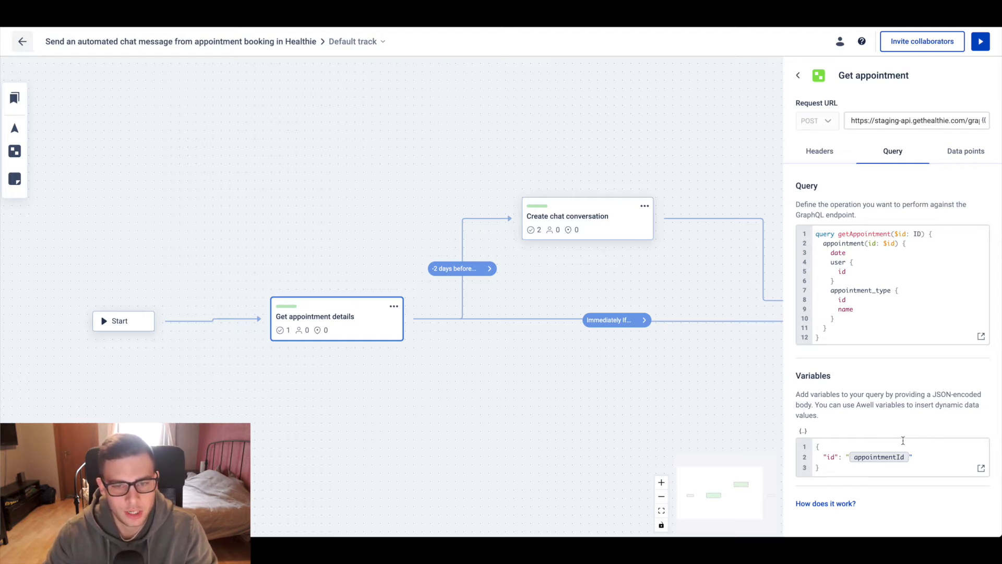
double_click(837, 253)
double_click(845, 272)
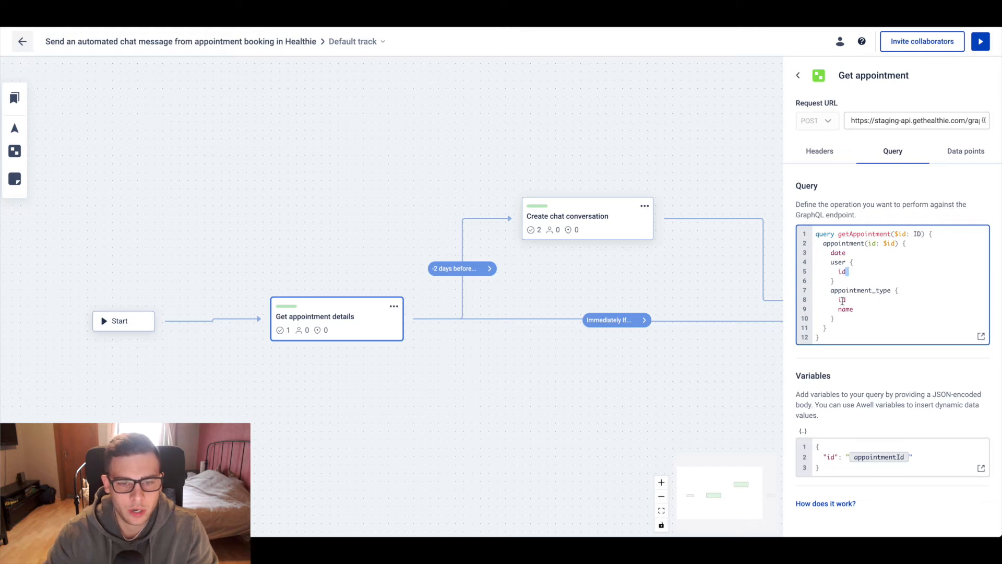
double_click(845, 309)
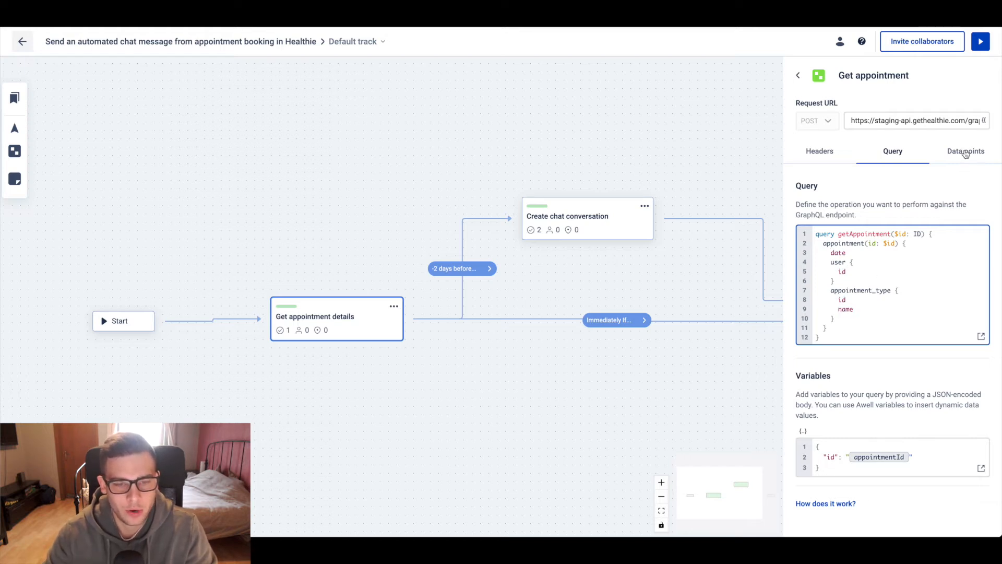
click(965, 153)
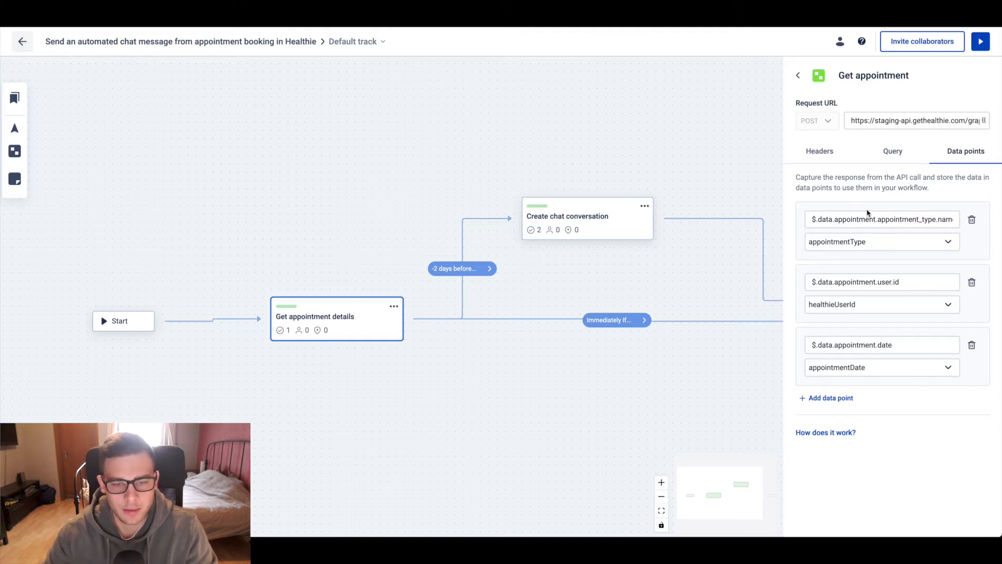
Switch to the Healthie API documentation and examine the getAppointment query under Retrieving an Appointment
click(134, 13)
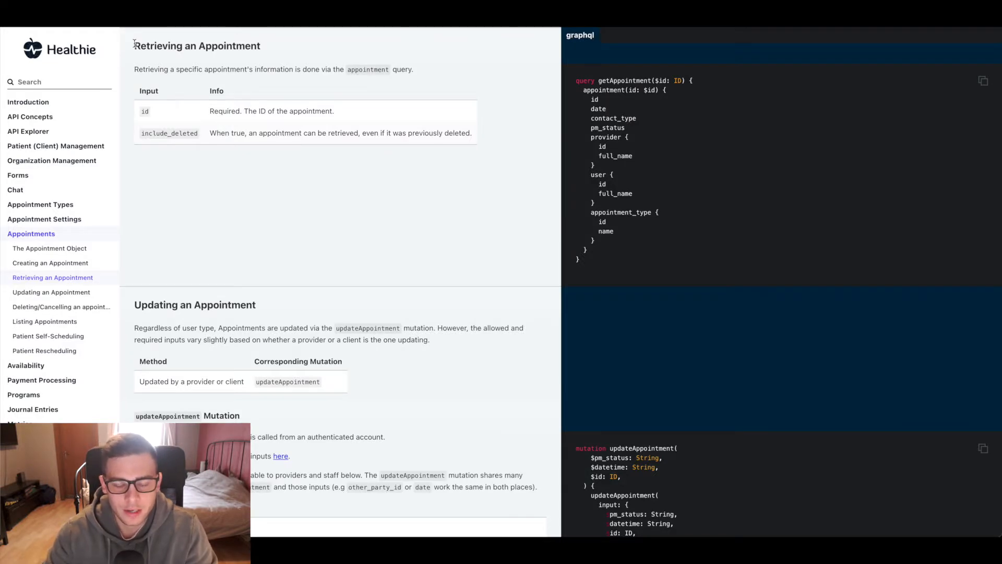
drag(134, 43, 346, 50)
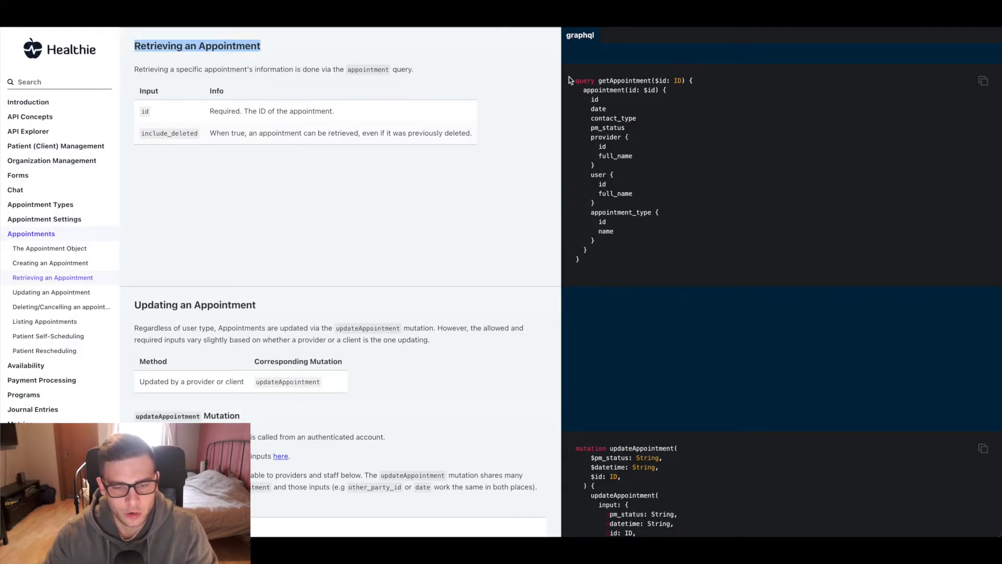
drag(574, 78, 613, 266)
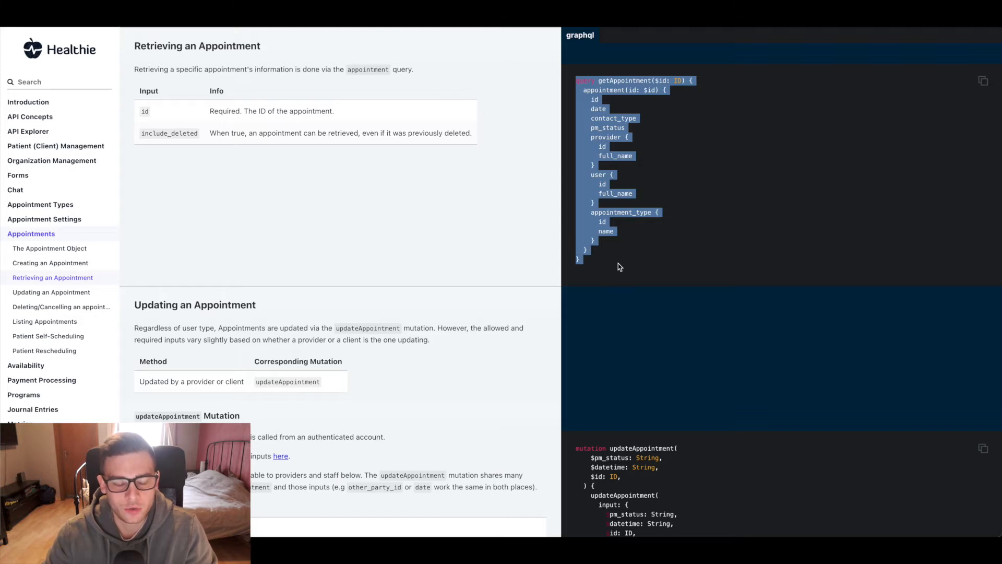
click(619, 266)
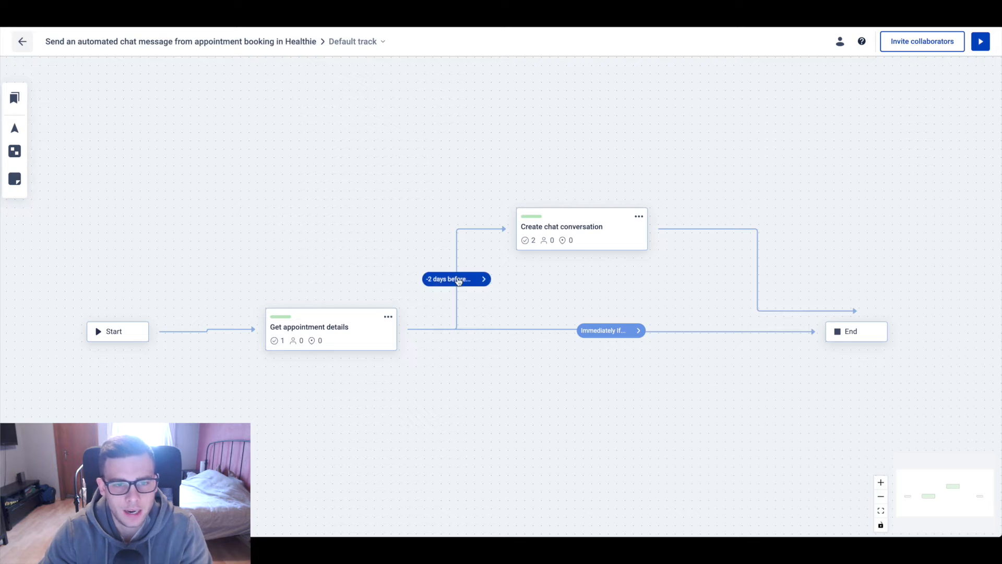
Inspect the condition of the transition from Get appointment details to Create chat conversation, including its variable, operator and operand
mouse_move(458, 280)
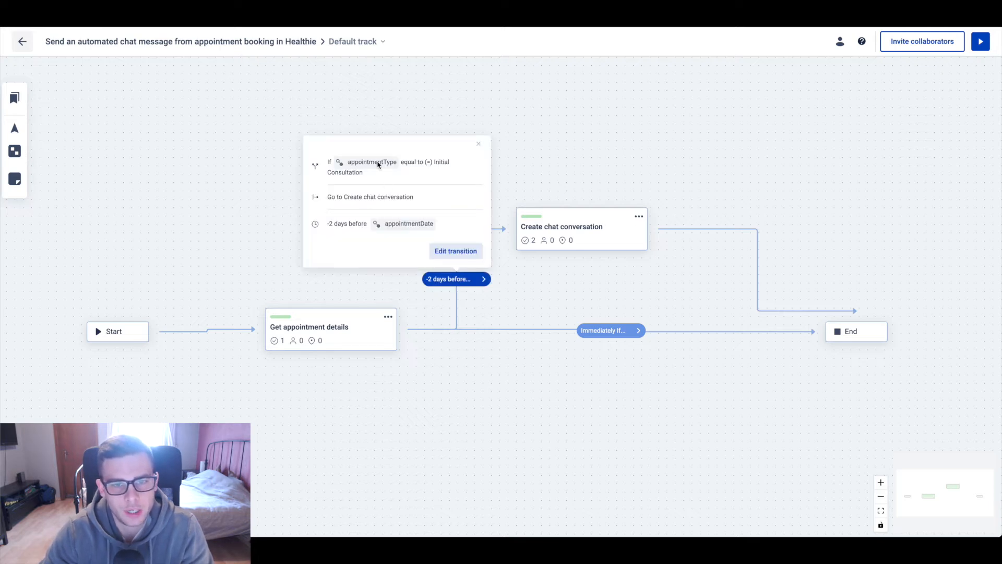
click(445, 254)
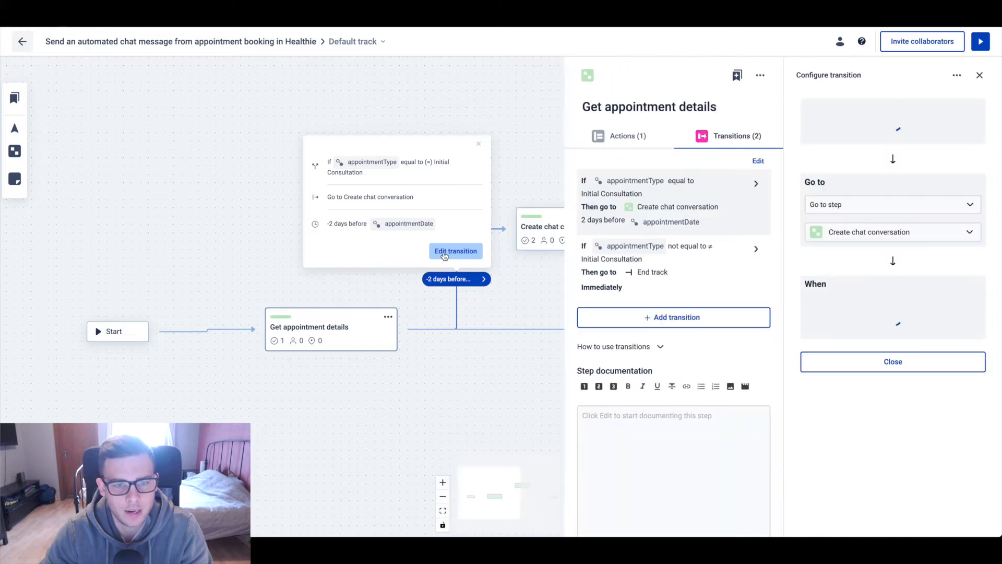
click(841, 147)
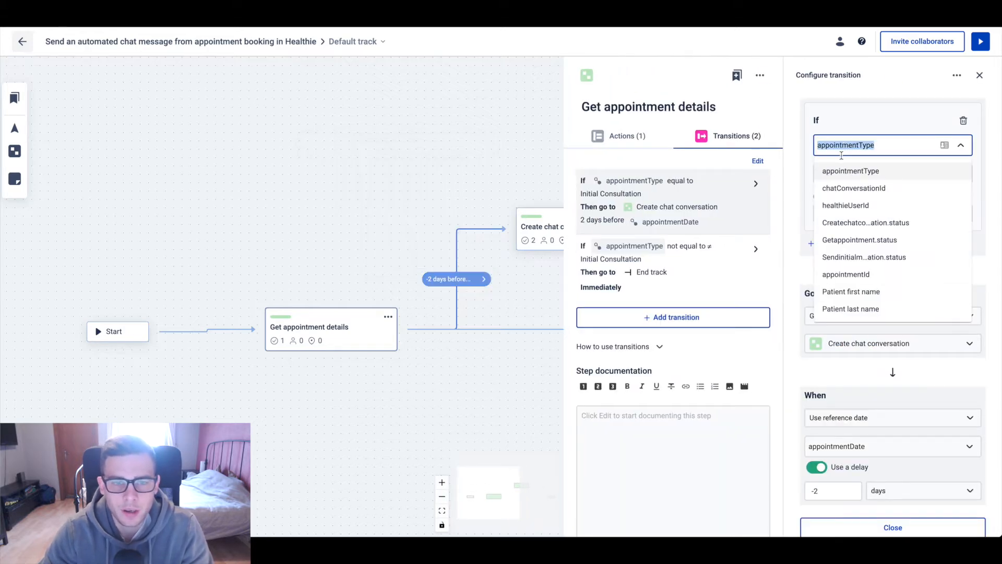
click(838, 176)
click(845, 178)
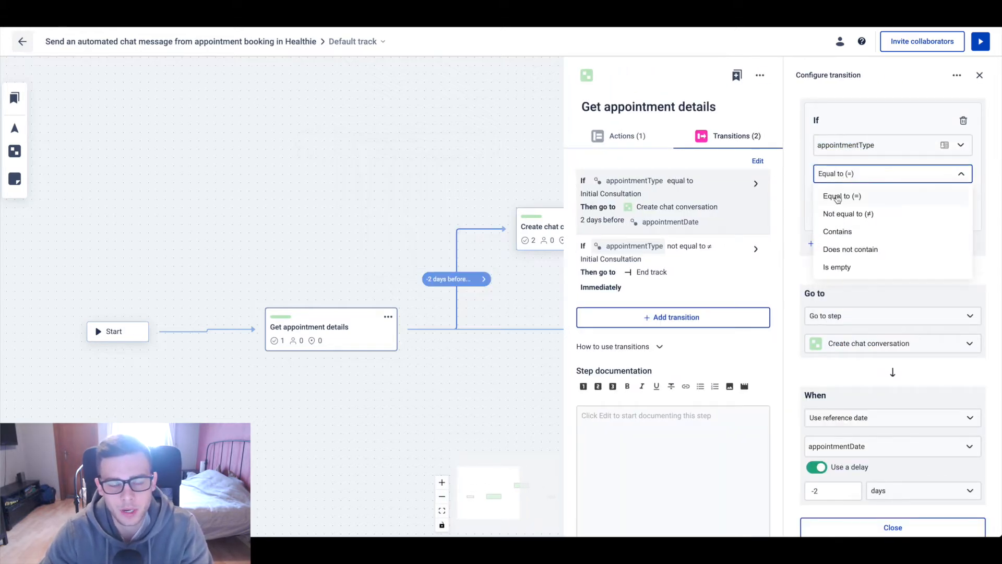
click(835, 195)
click(915, 213)
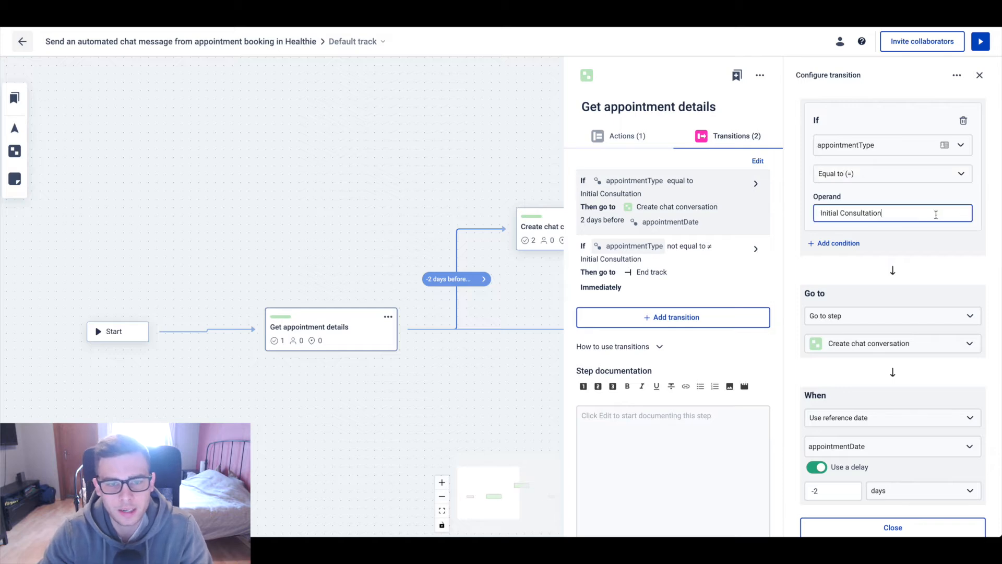
drag(915, 212, 814, 212)
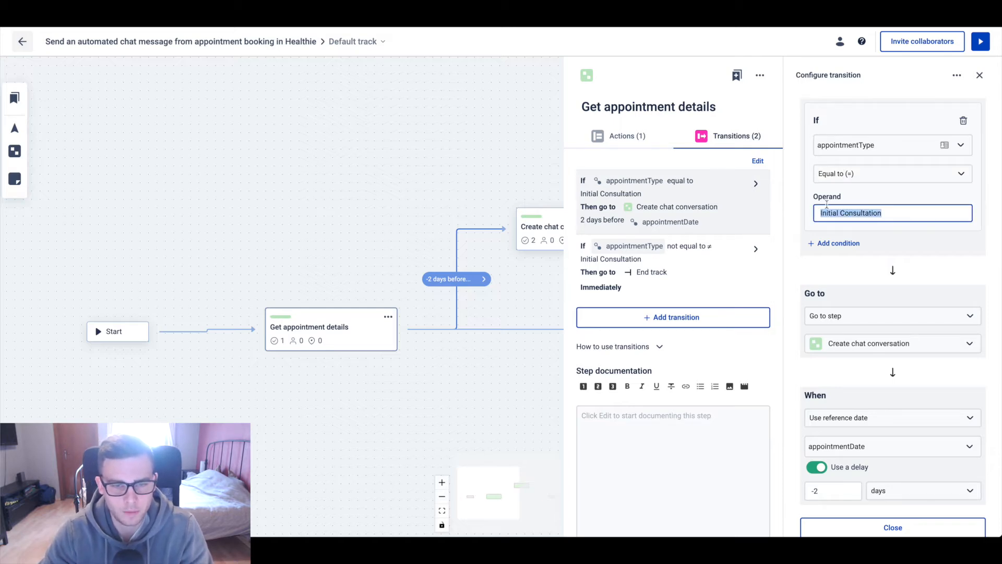
Check the transition's target step, reference date and delay settings, and close its configuration
scroll(845, 261, down, 1)
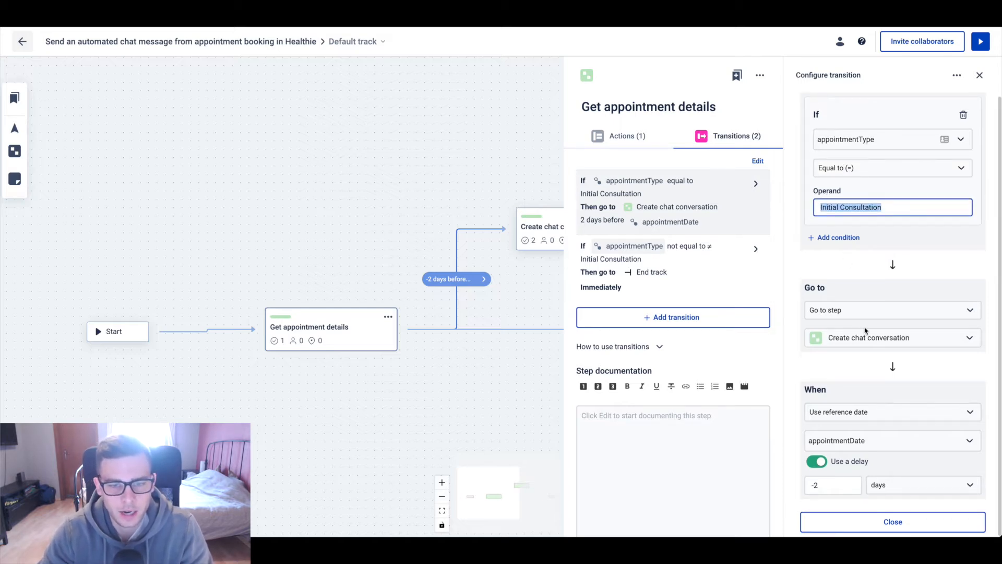
double_click(828, 392)
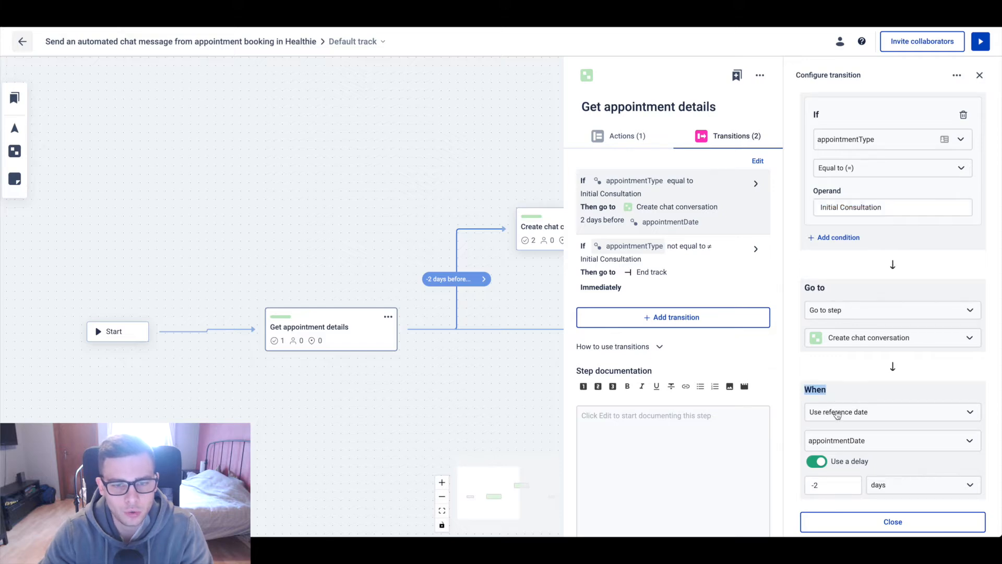
click(836, 440)
click(842, 312)
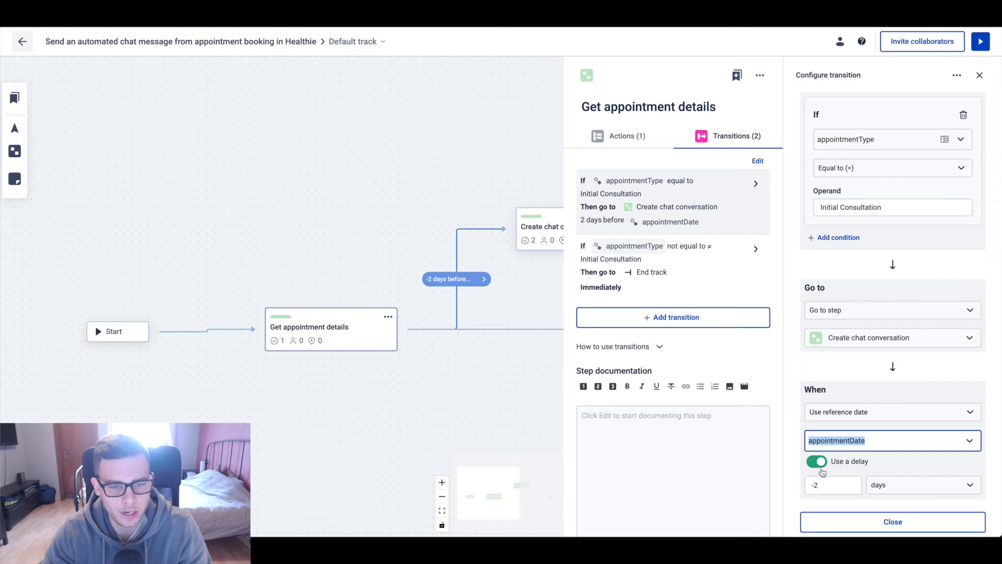
click(826, 482)
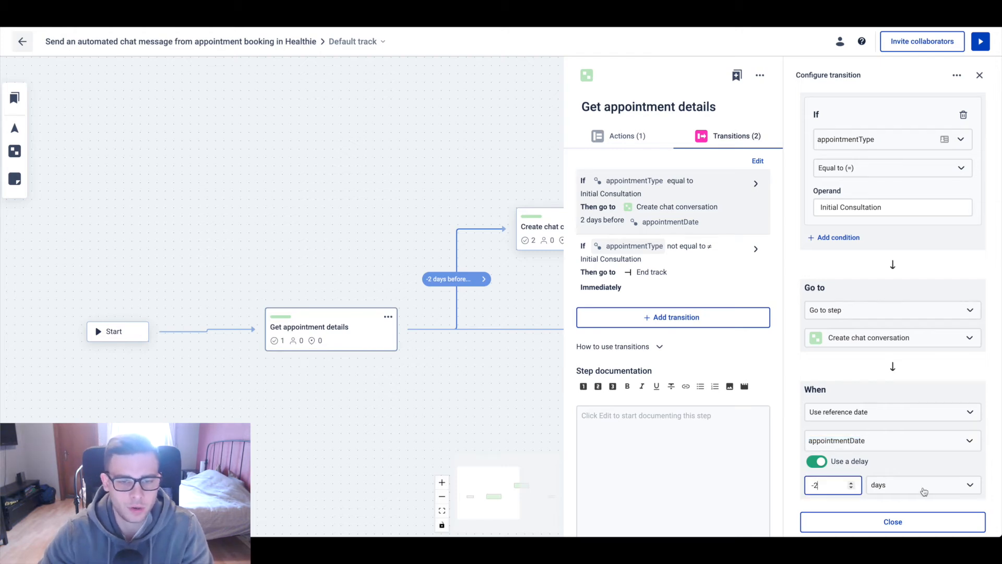
click(979, 74)
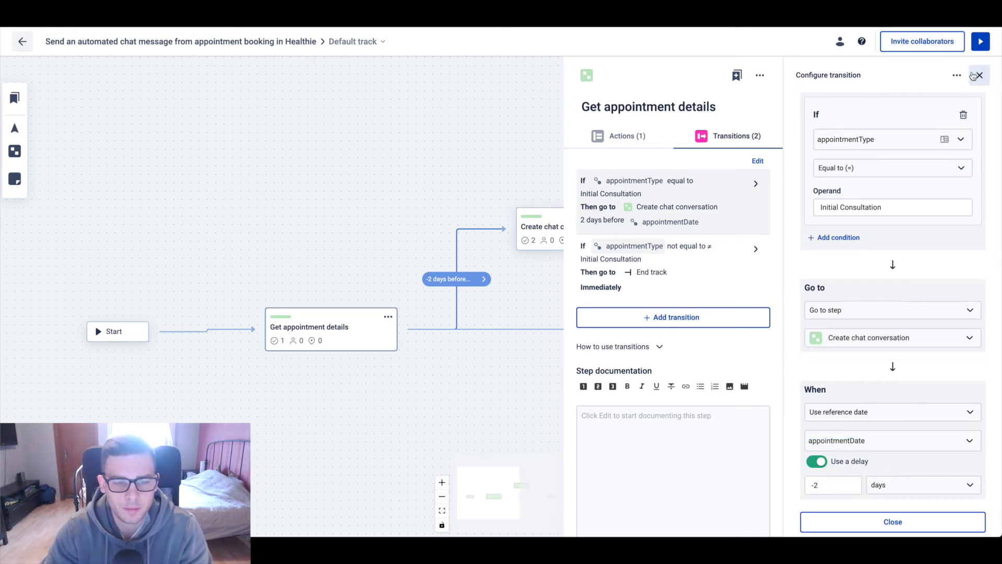
click(591, 155)
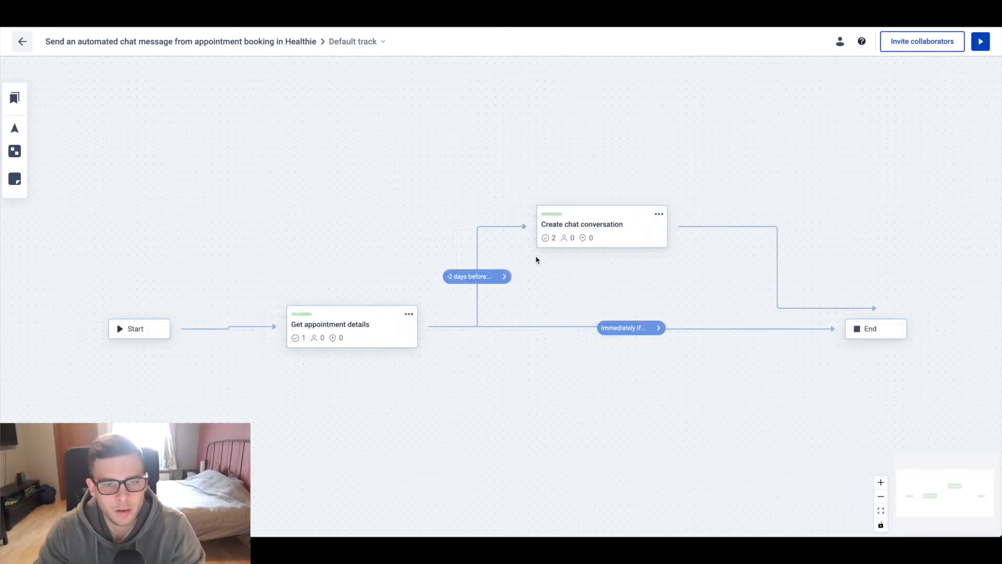
Review the createConversation mutation, its variables and the data points of the Create chat conversation action
click(570, 221)
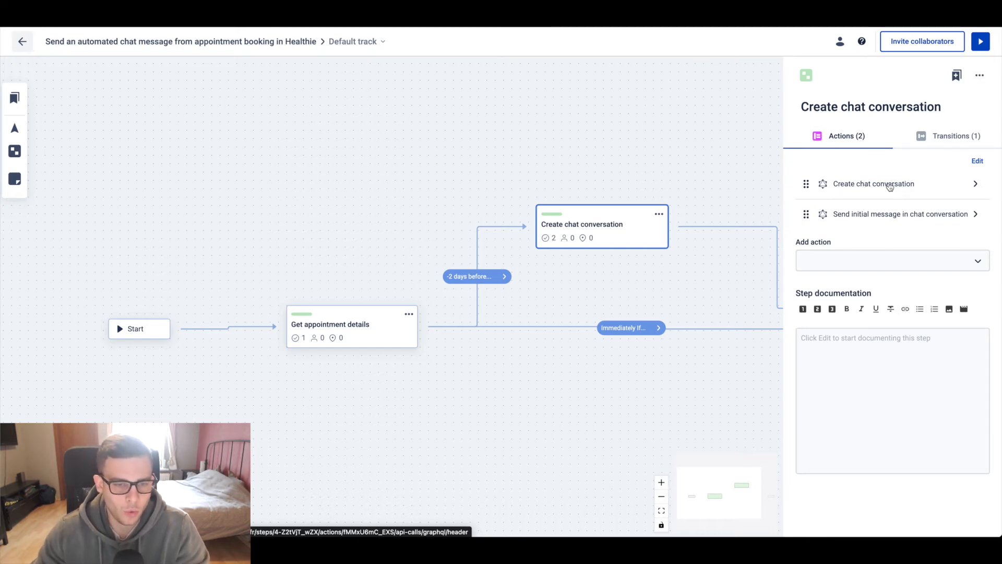
click(890, 184)
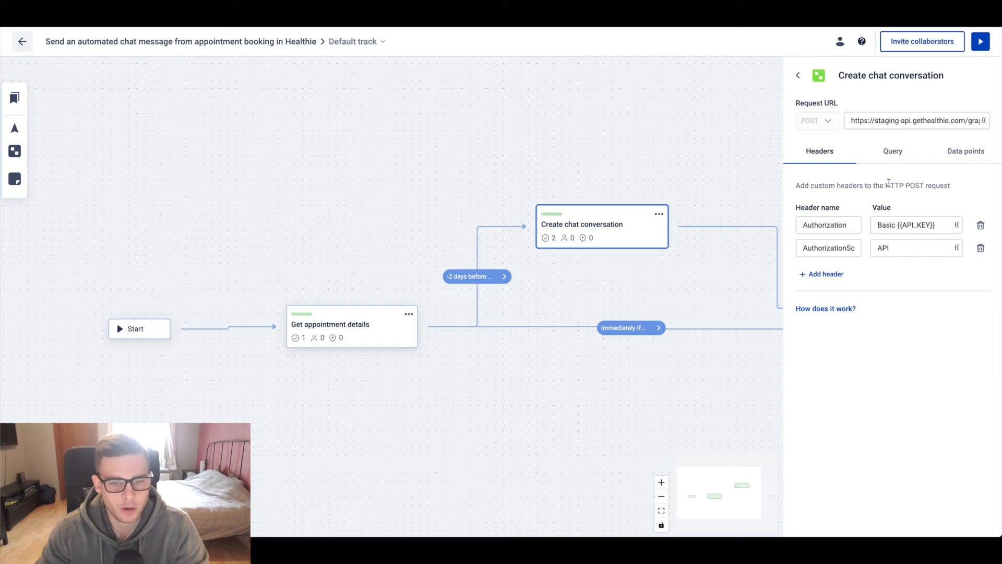
click(893, 157)
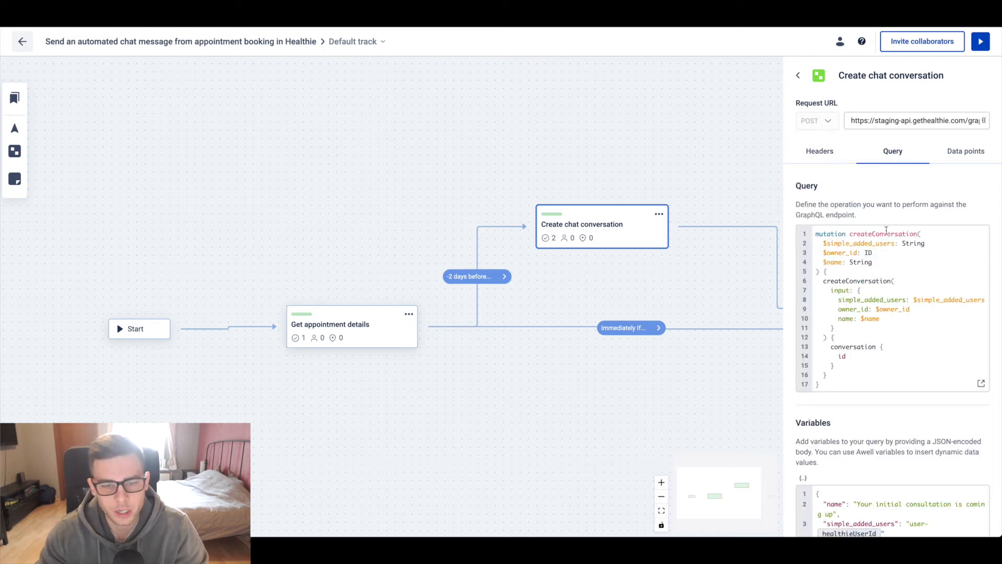
double_click(886, 233)
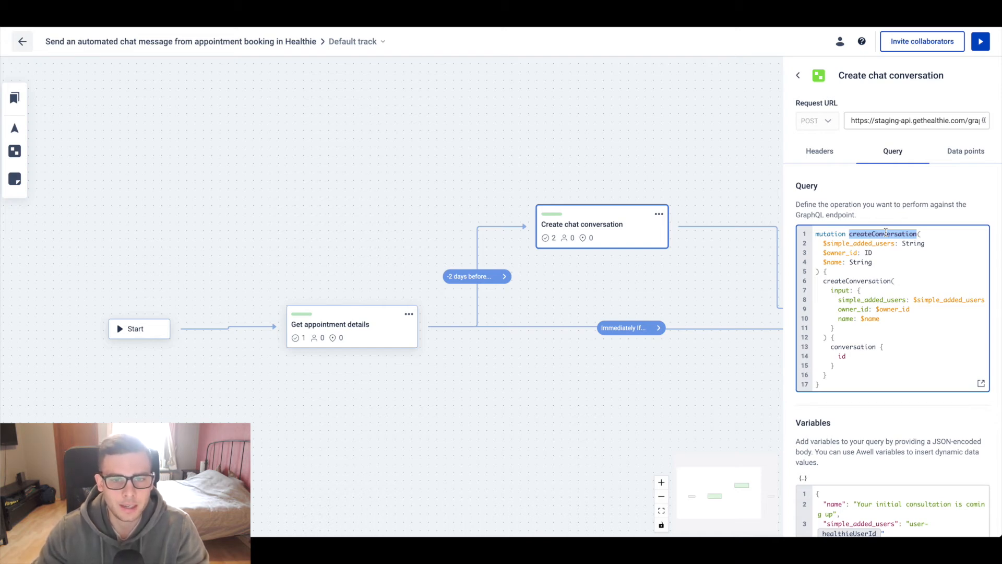
scroll(886, 233, down, 1)
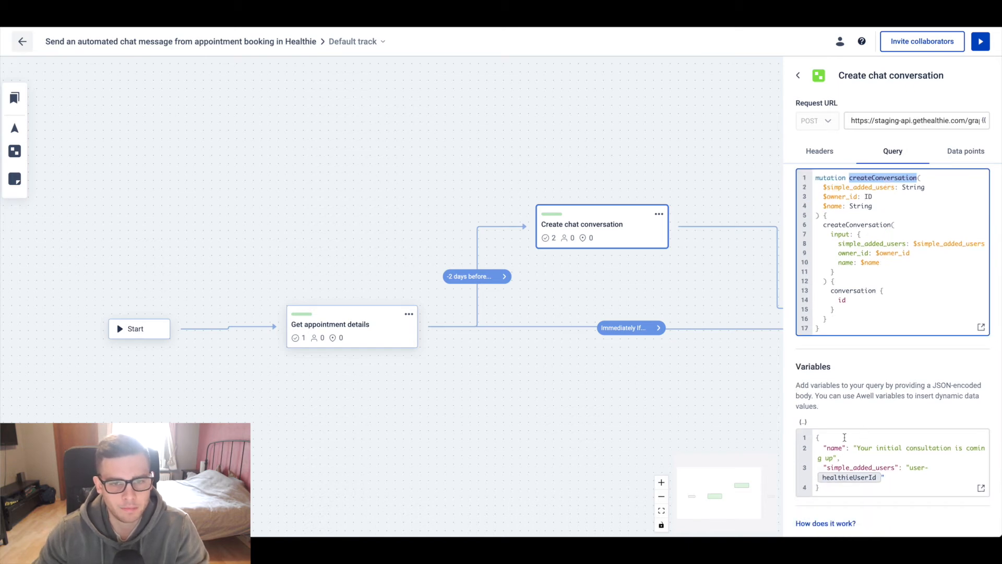
double_click(833, 448)
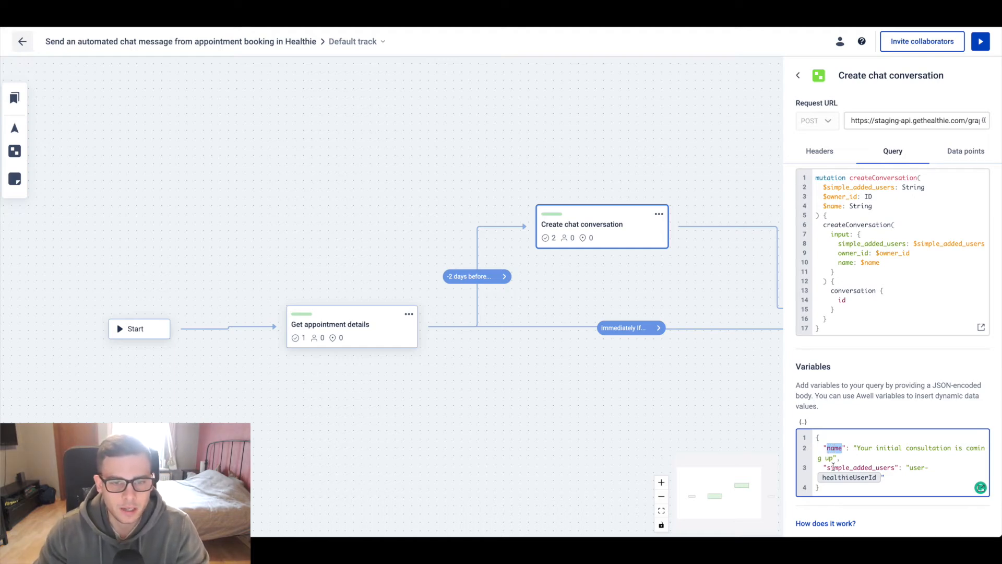
double_click(833, 467)
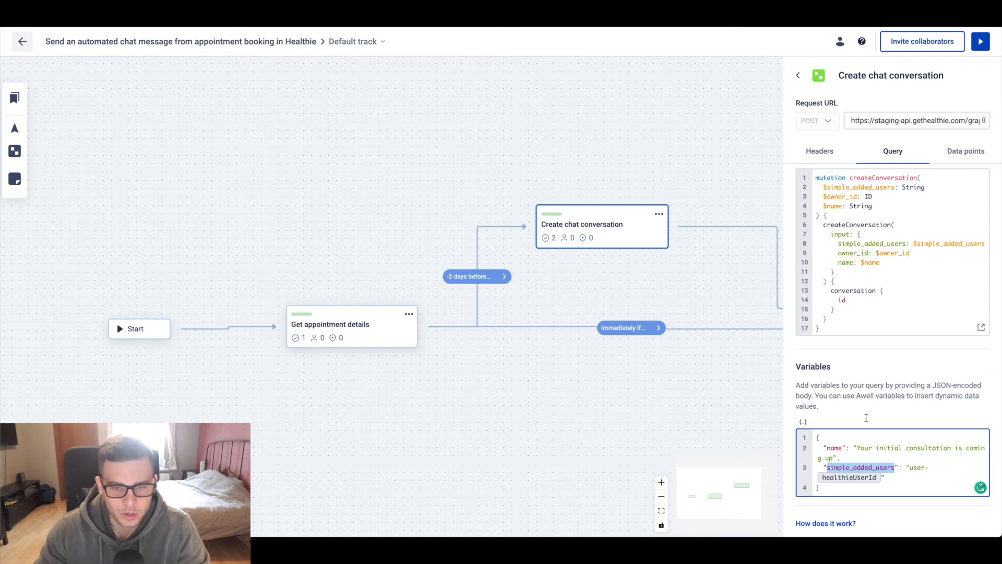
click(981, 159)
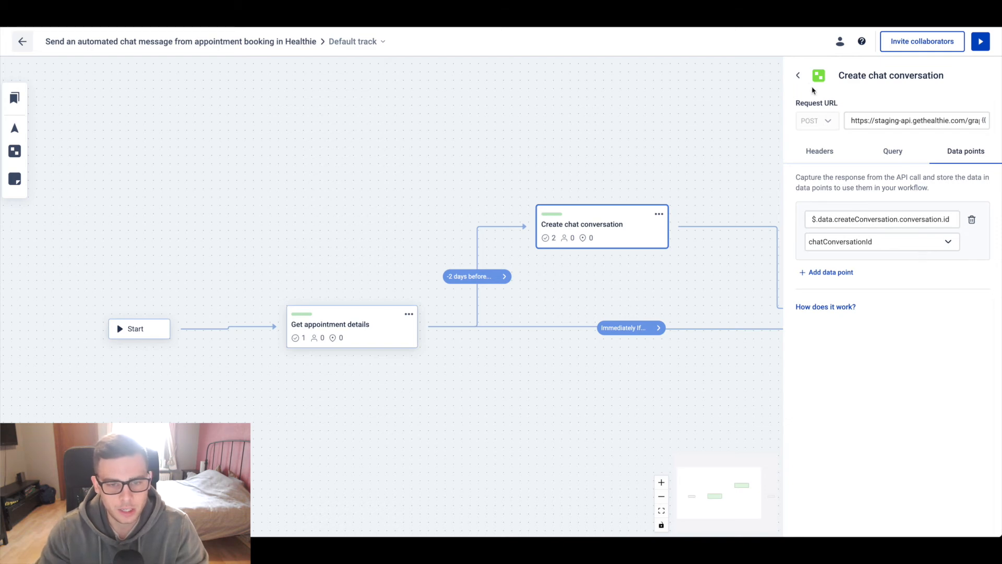
Inspect the createNote mutation and the conversation_id and content variables of the Send initial message in chat conversation action
click(798, 76)
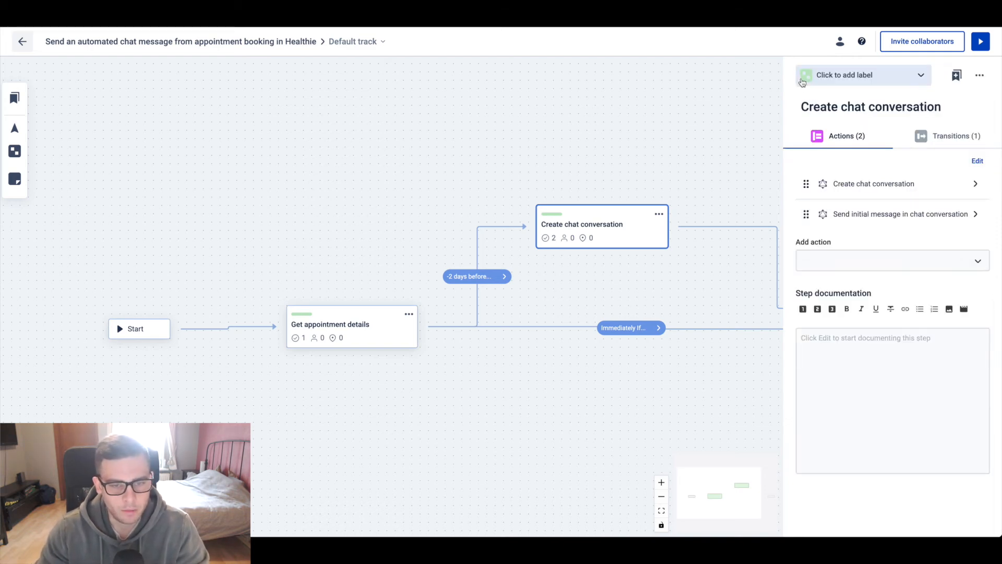
click(860, 215)
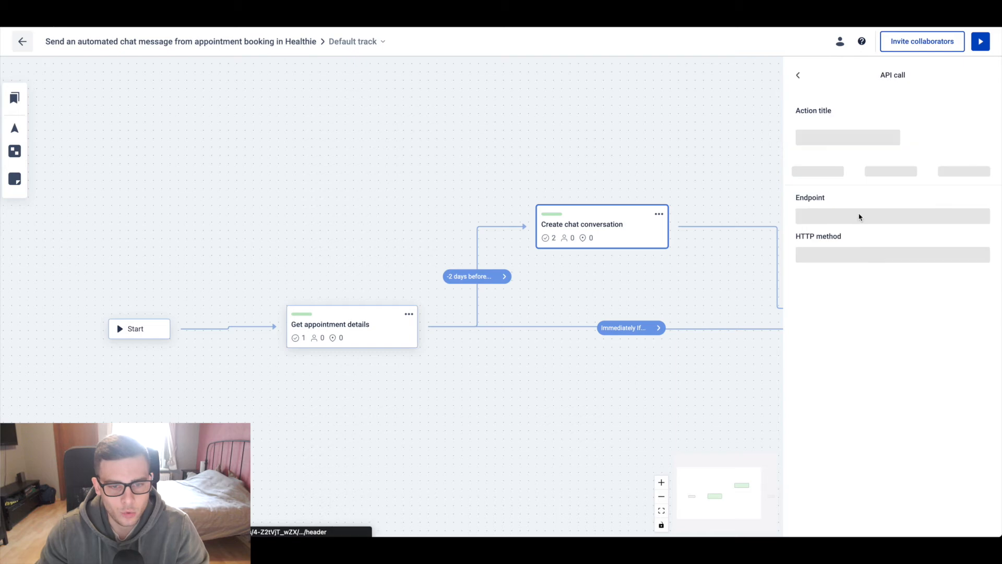
click(892, 152)
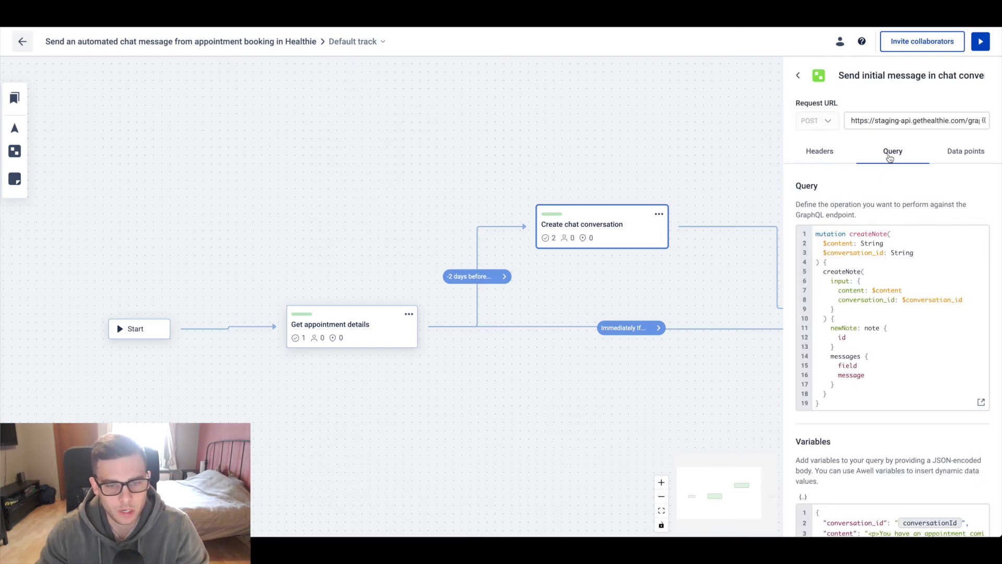
double_click(865, 234)
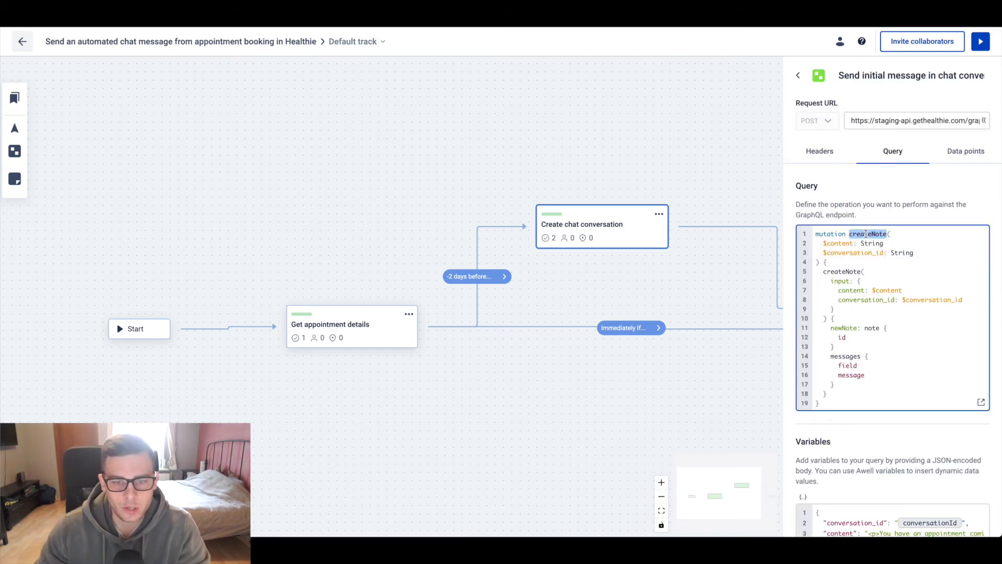
scroll(865, 234, down, 3)
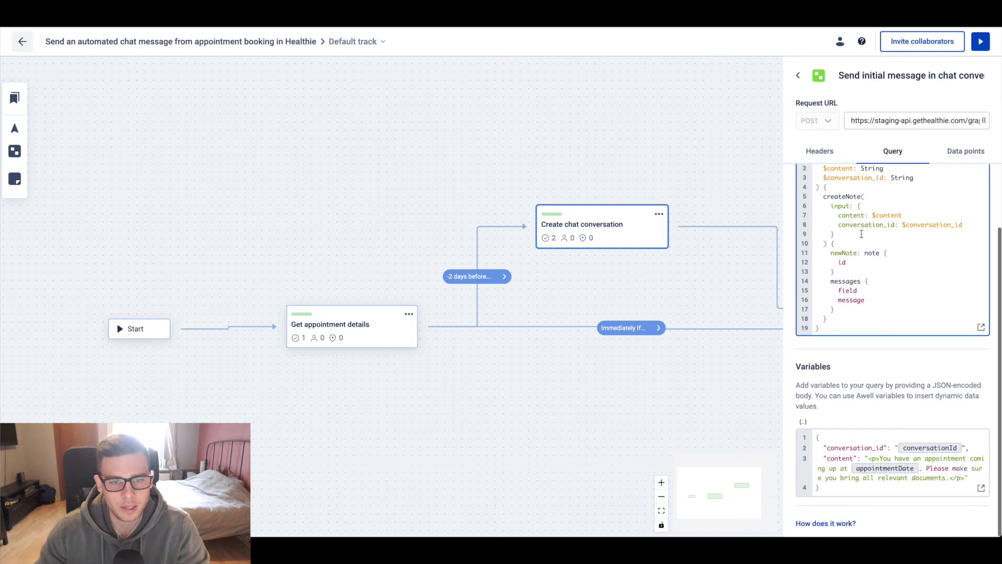
double_click(842, 448)
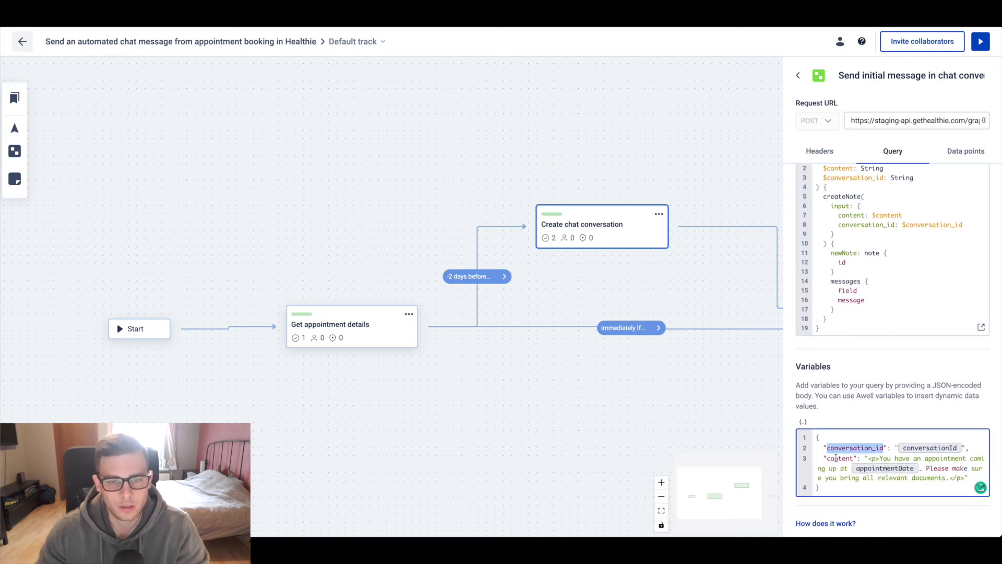
double_click(836, 458)
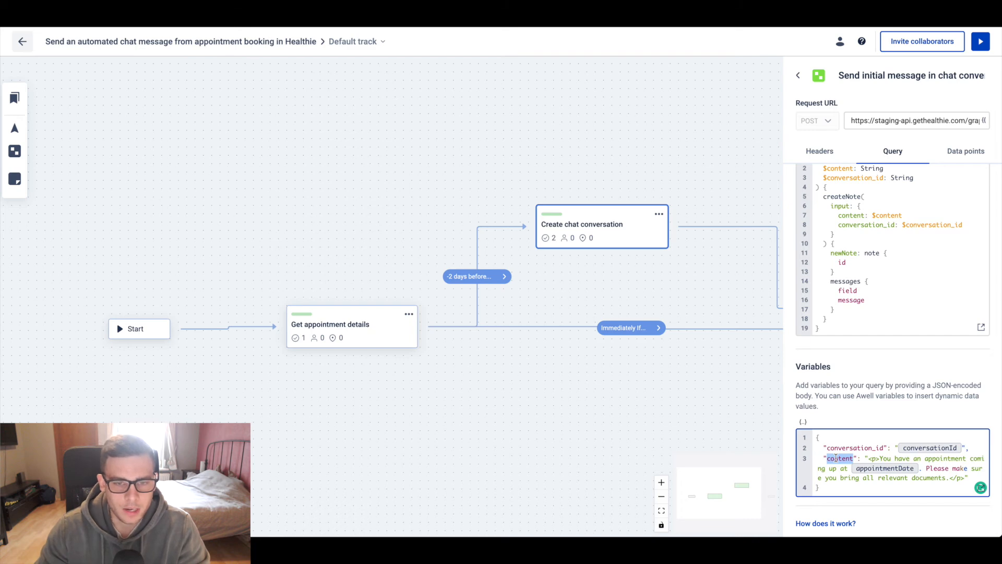
click(835, 458)
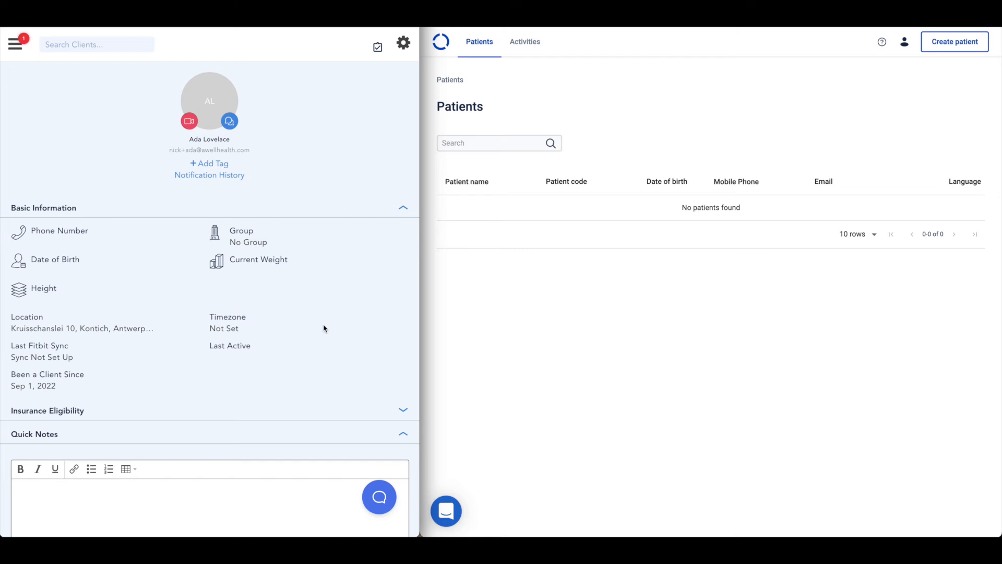
On the client's Healthie overview, begin booking an appointment, choosing a provider and the Initial Consultation - 60 Minutes type
scroll(323, 328, down, 10)
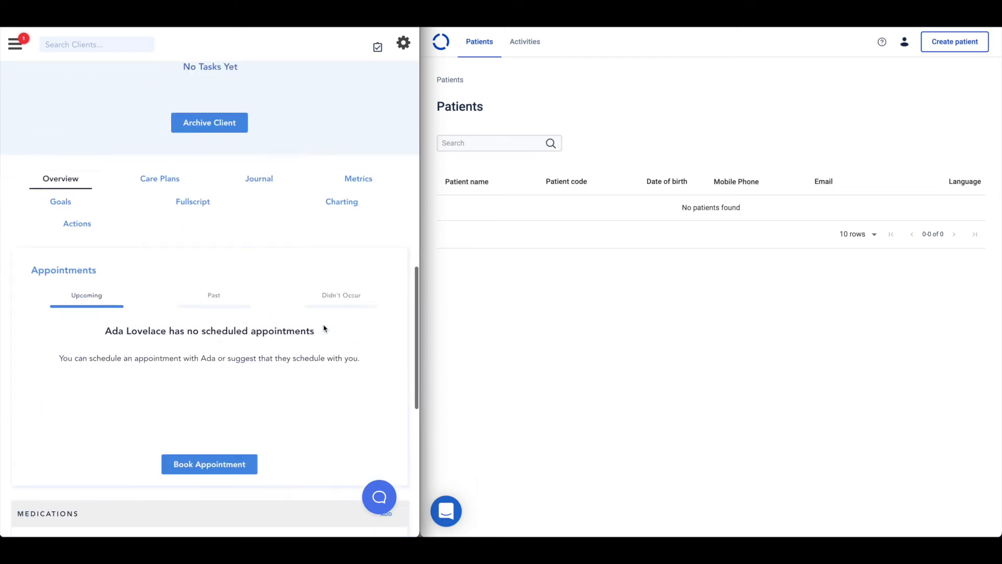
click(210, 353)
click(180, 171)
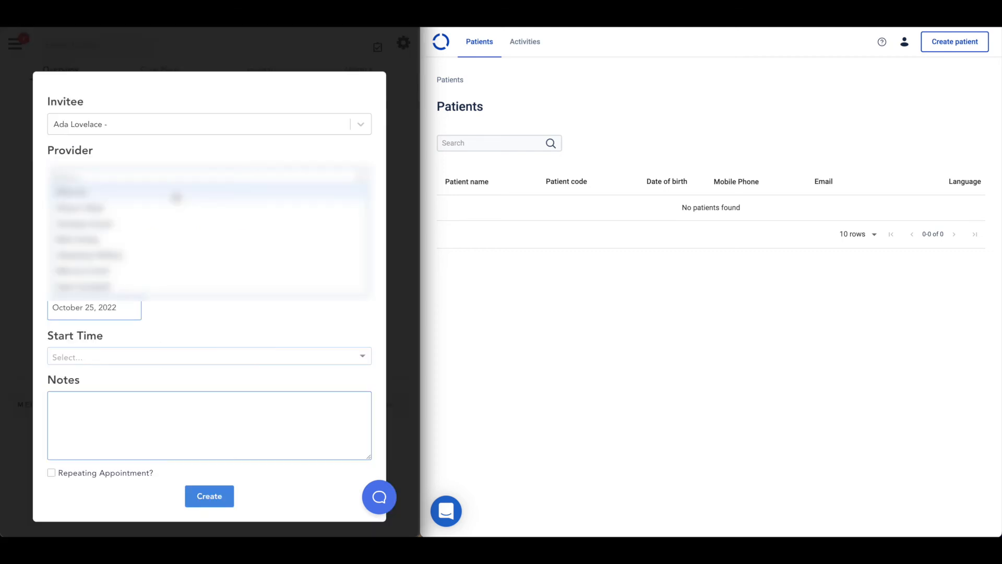
click(174, 196)
click(181, 215)
click(115, 236)
Set the contact type to Healthie Video Call, schedule it for October 26, 2022 at 1:17 PM, and create the appointment
click(99, 258)
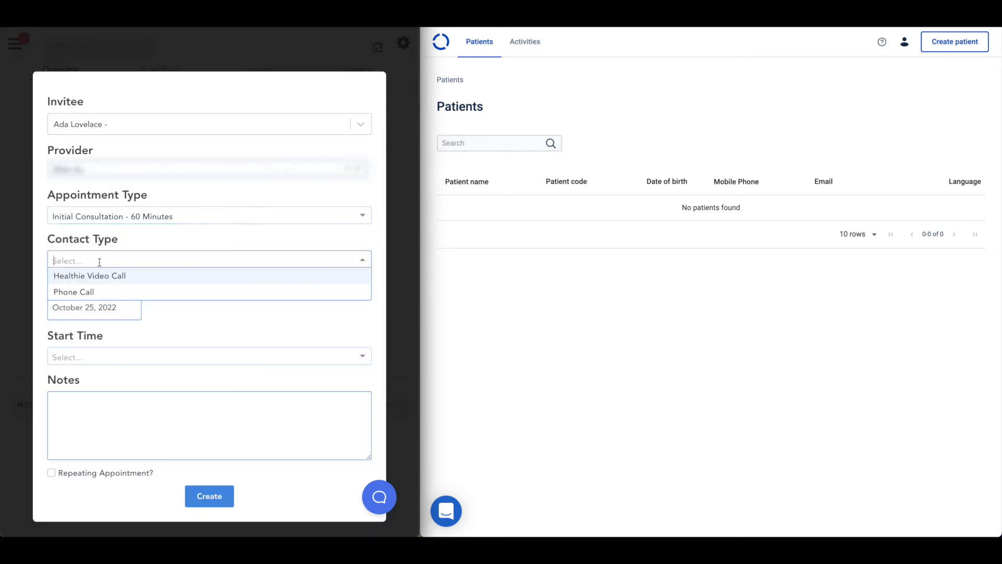
click(98, 275)
click(69, 343)
click(117, 484)
click(203, 529)
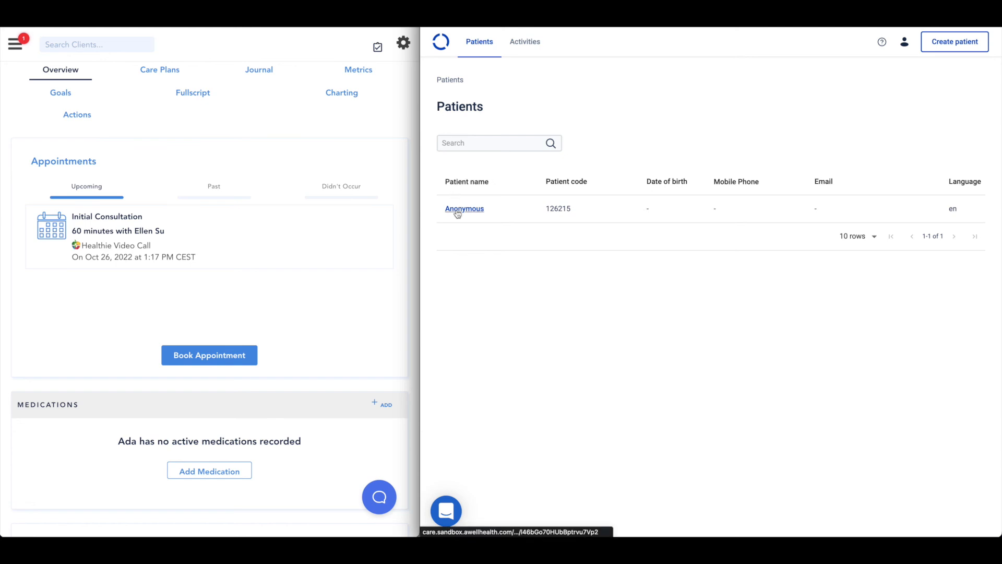
In Awell Care, open the anonymous patient's completed chat message pathway and review its activity feed in a widened window
click(457, 208)
click(706, 148)
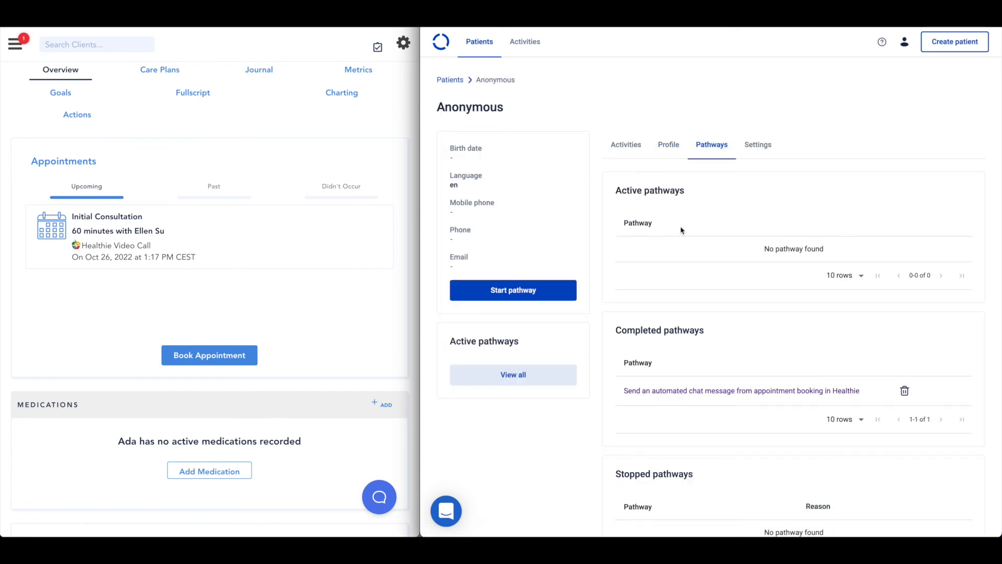
click(636, 391)
drag(422, 261, 152, 256)
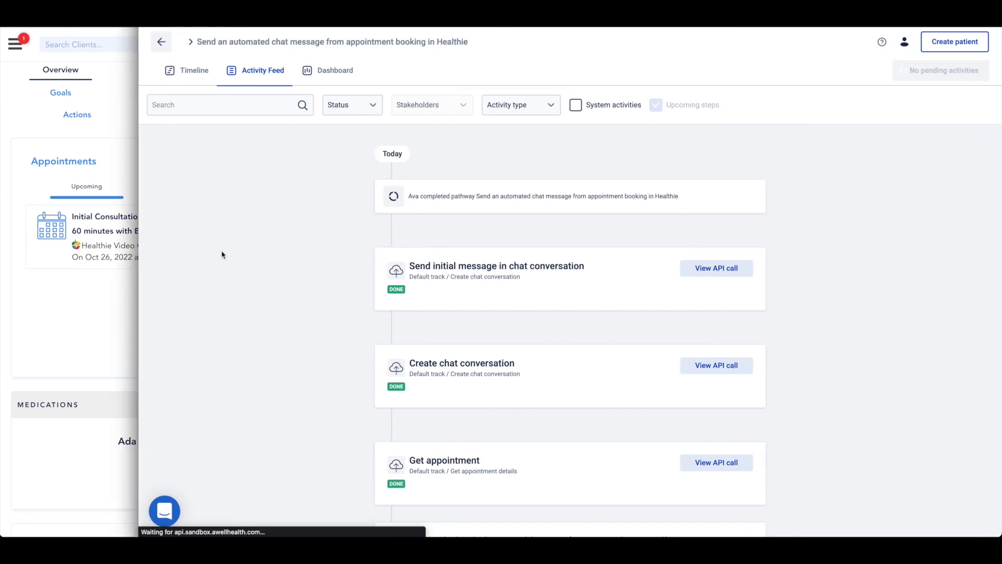
scroll(466, 293, down, 2)
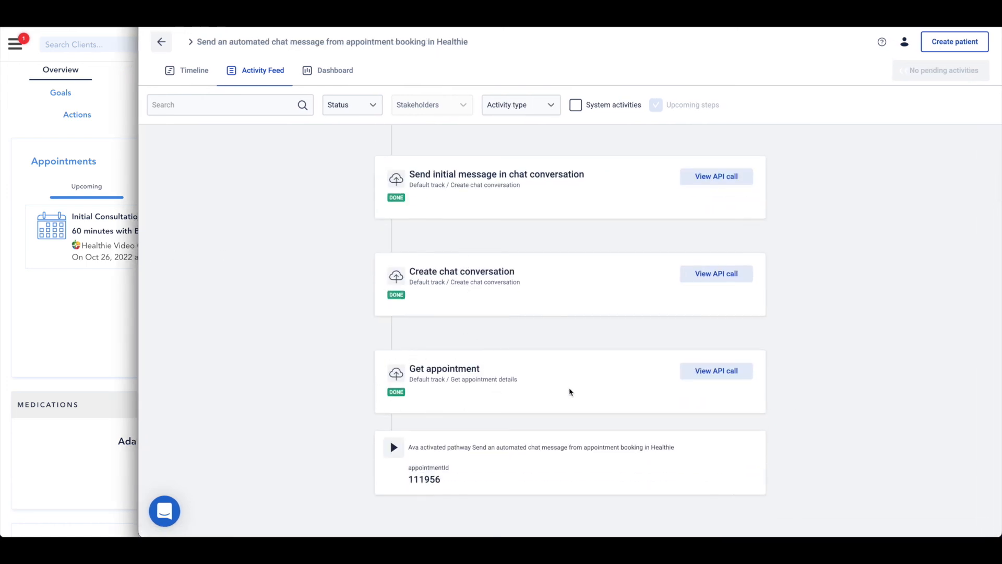
Examine the Get appointment API call, checking the appointment type and date in its response body, and close the details
click(700, 372)
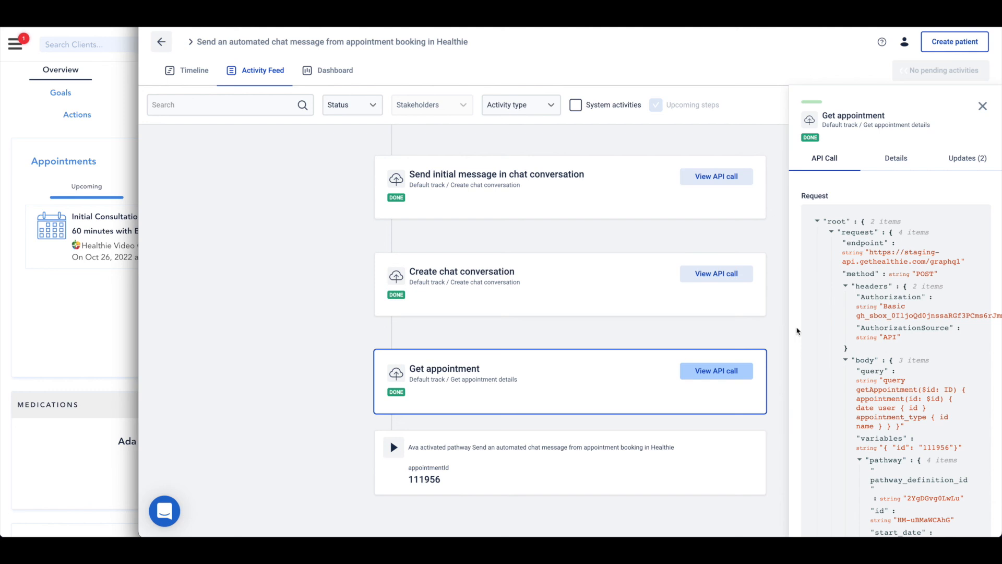
scroll(797, 331, down, 5)
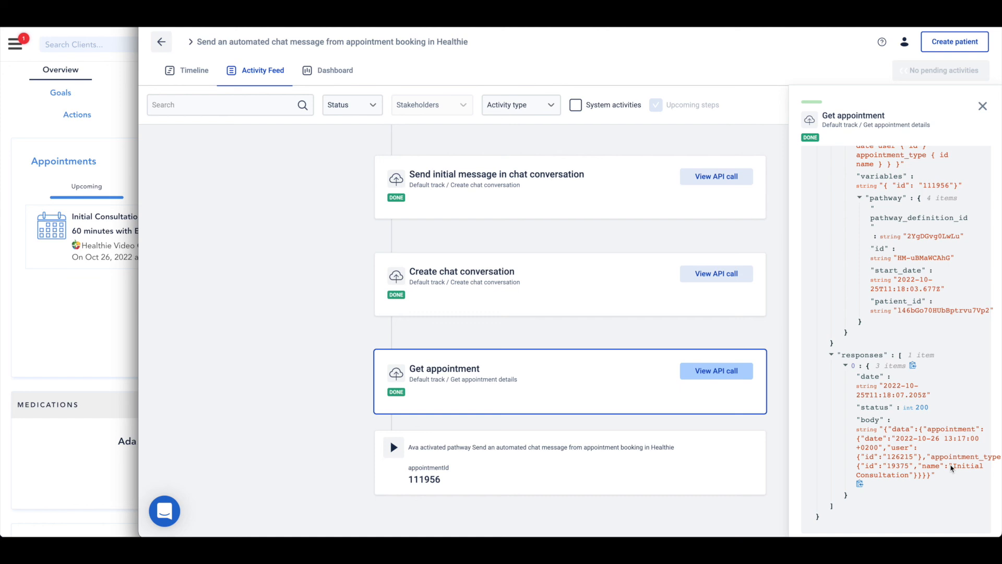
drag(949, 468, 910, 476)
drag(897, 441, 941, 442)
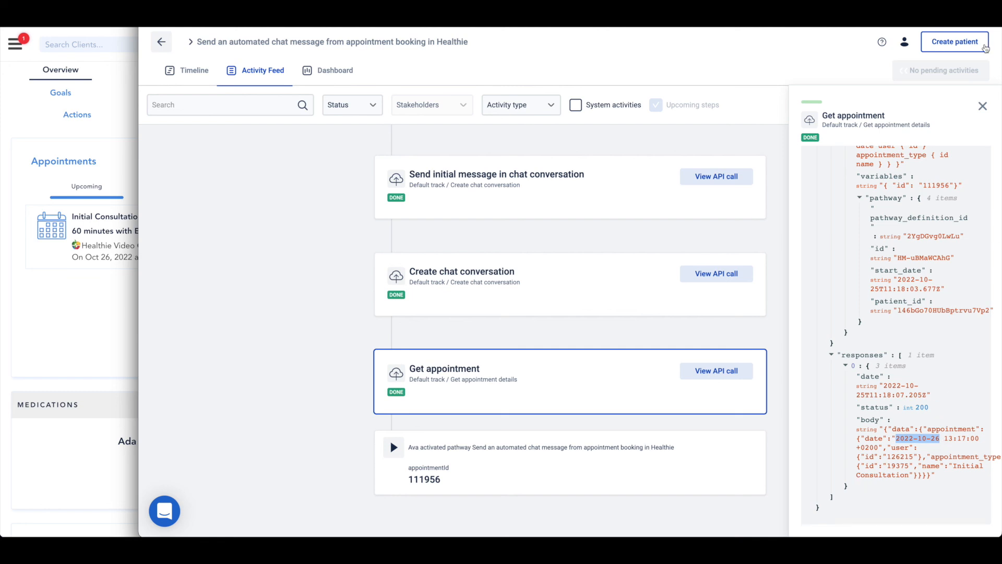
click(983, 106)
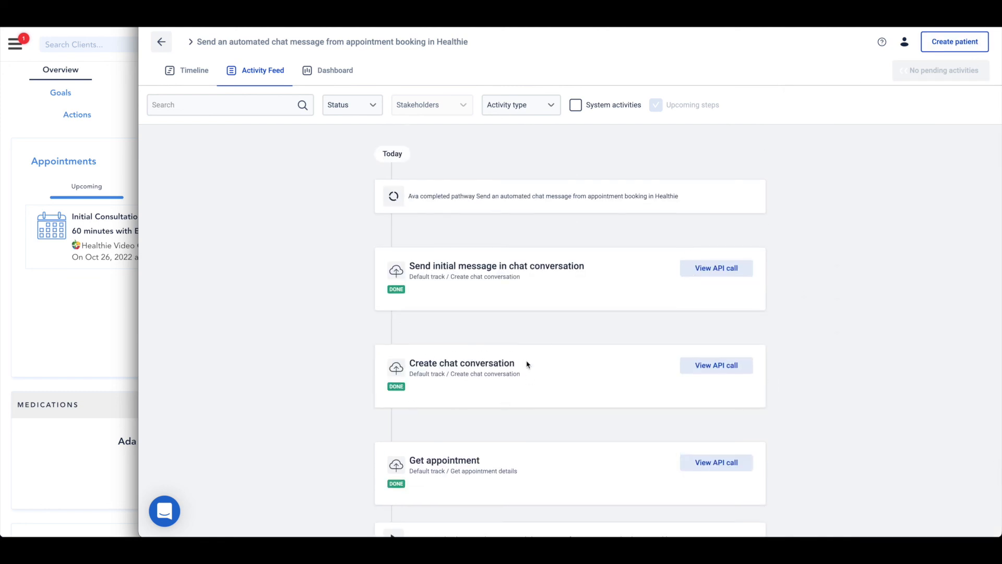
Restore the split view, switch to Healthie's chat and read the automated message in the "Your initial consultation is coming up" conversation
drag(138, 245, 420, 255)
click(240, 250)
click(15, 44)
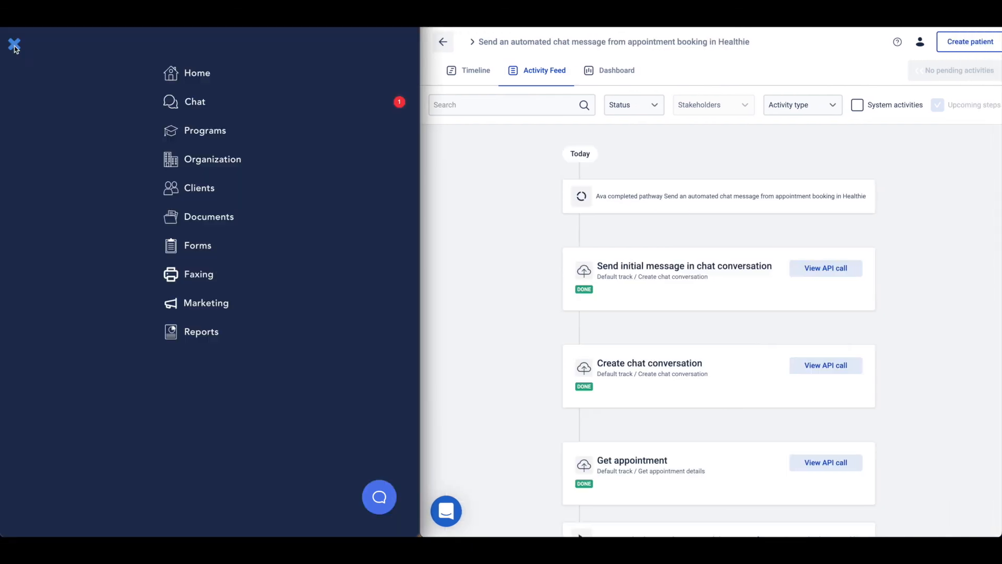
click(198, 103)
double_click(419, 78)
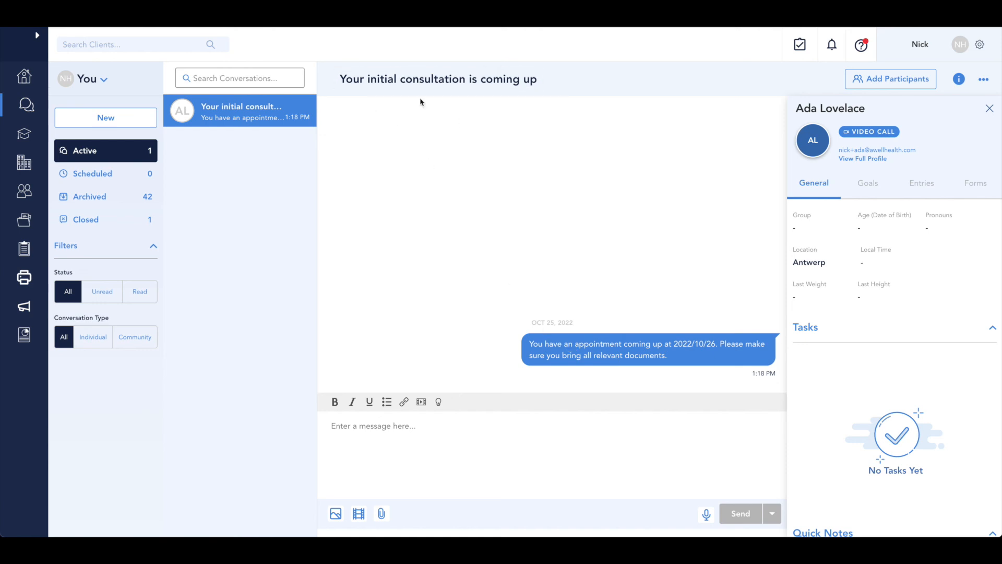
drag(530, 344, 668, 356)
click(670, 307)
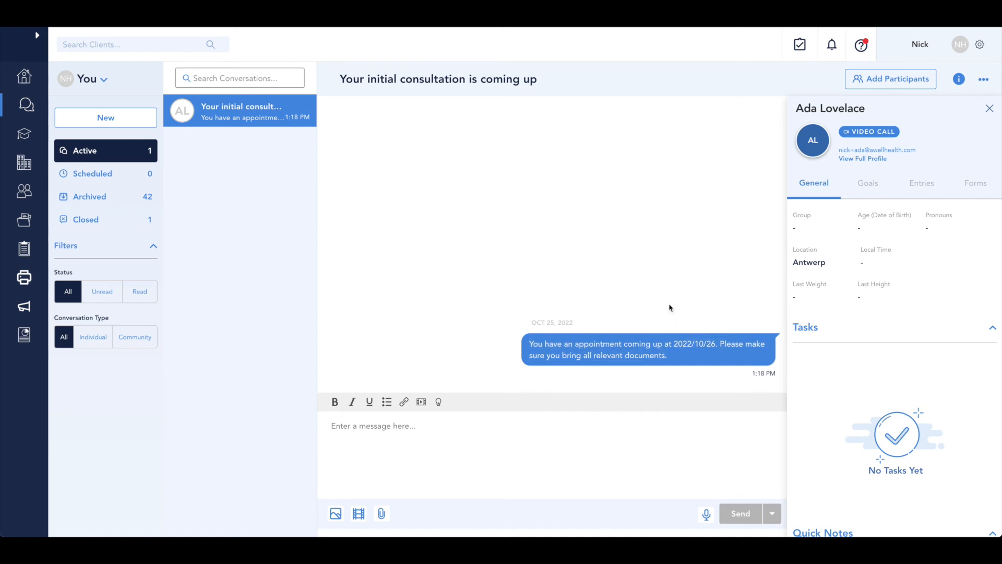